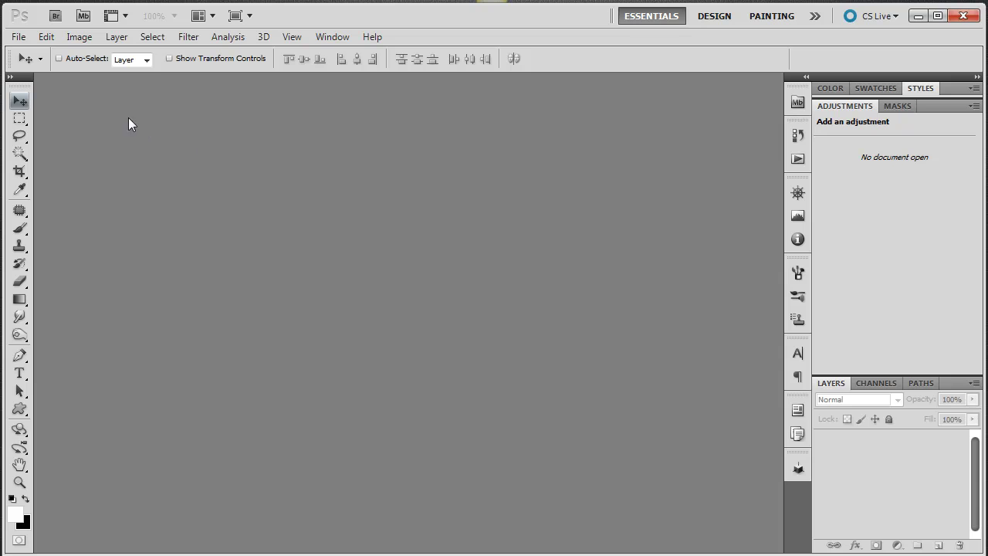
Step: Open the Massachusetts town map ma_city_town.jpg with File > Open As
{"action": "left_click", "coordinate": [17, 37]}
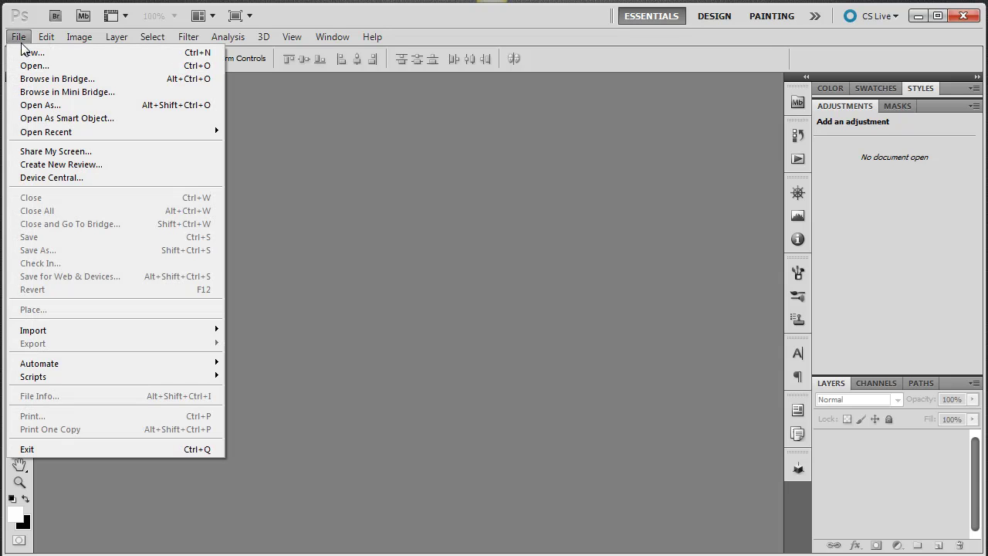
{"action": "left_click", "coordinate": [50, 65]}
{"action": "double_click", "coordinate": [386, 173]}
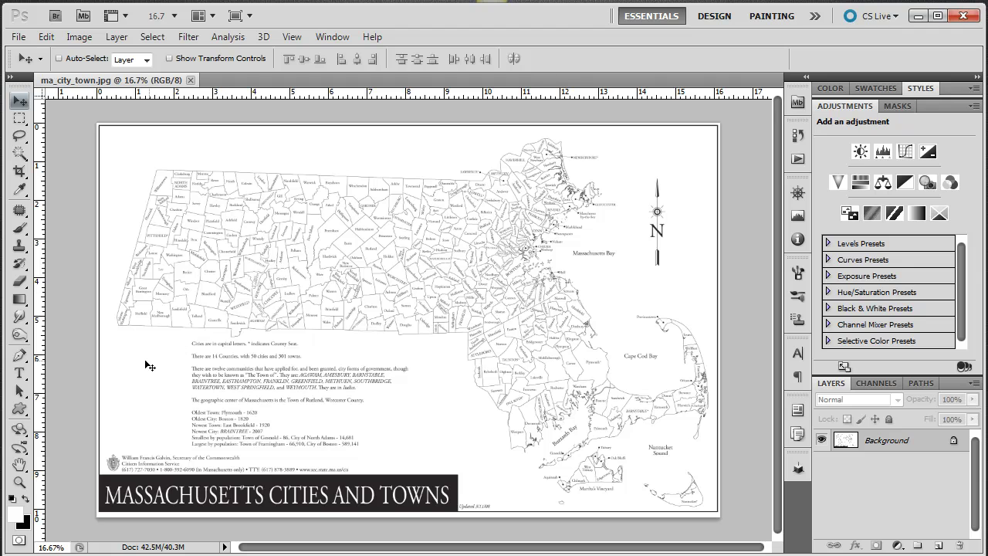
Step: Zoom in to about 92% on the Groton and Ayer area of the map
{"action": "left_click", "coordinate": [19, 484]}
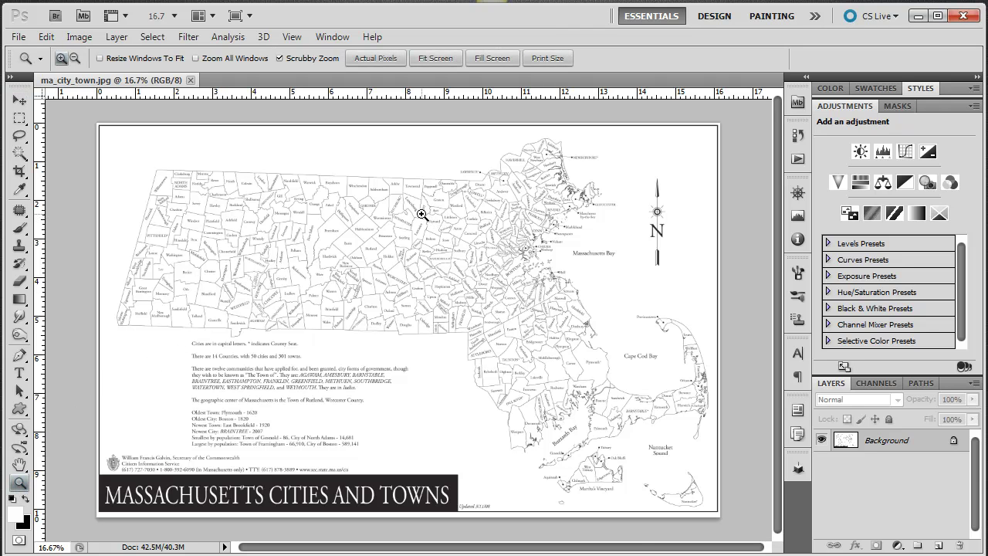
{"action": "left_click_drag", "start_coordinate": [419, 212], "coordinate": [524, 202]}
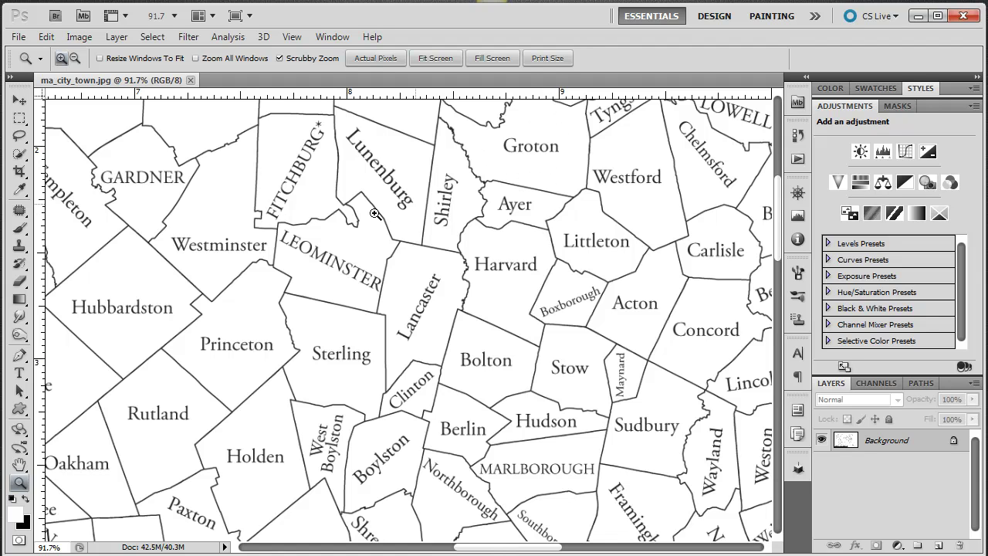
Step: Select the Groton town area using the Magic Wand at Tolerance 1
{"action": "left_click", "coordinate": [19, 157]}
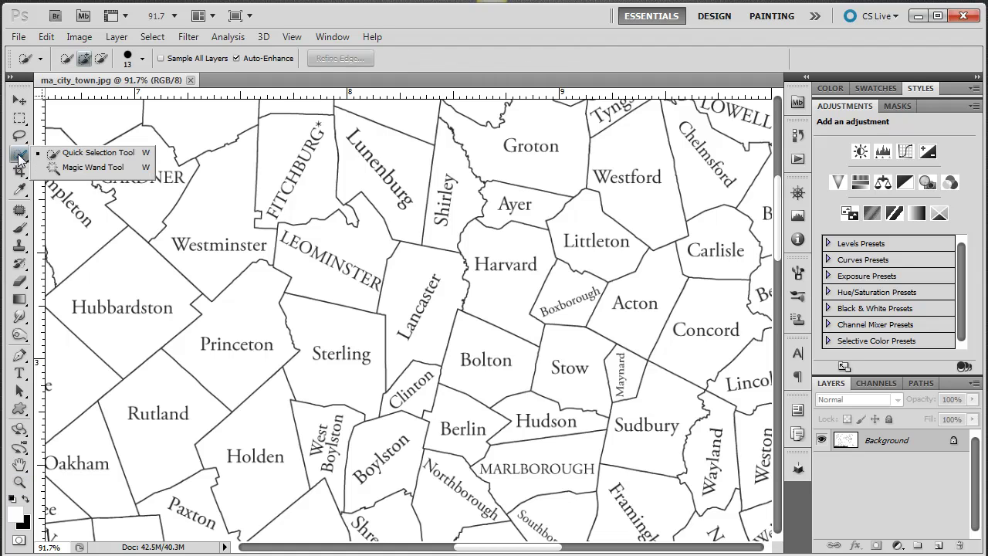
{"action": "left_click", "coordinate": [94, 168]}
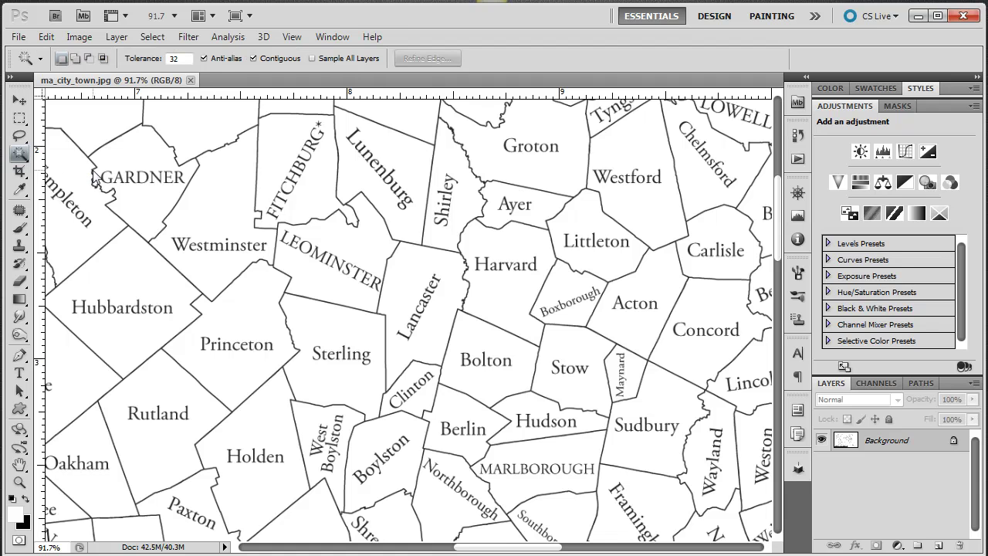
{"action": "left_click", "coordinate": [185, 59]}
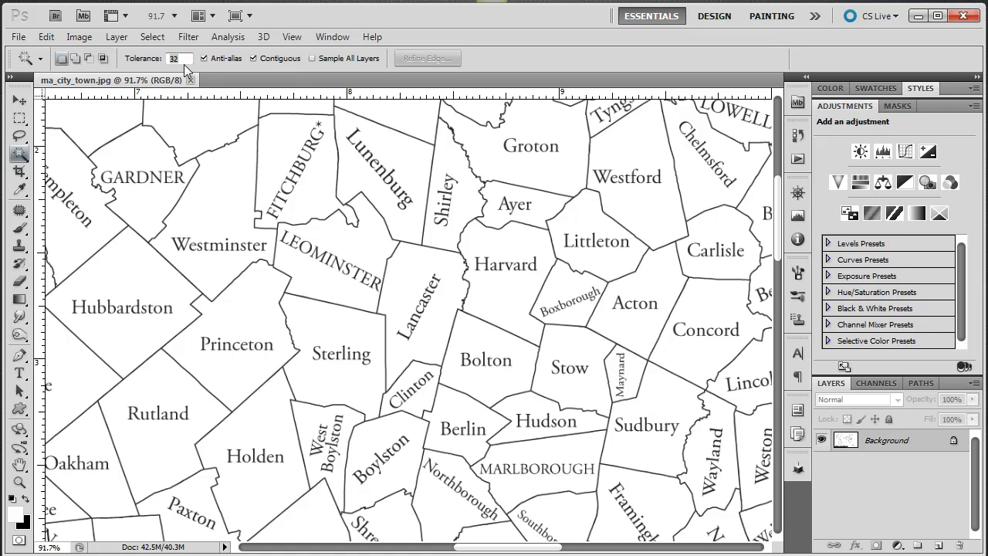
{"action": "type", "text": "1"}
{"action": "left_click", "coordinate": [537, 170]}
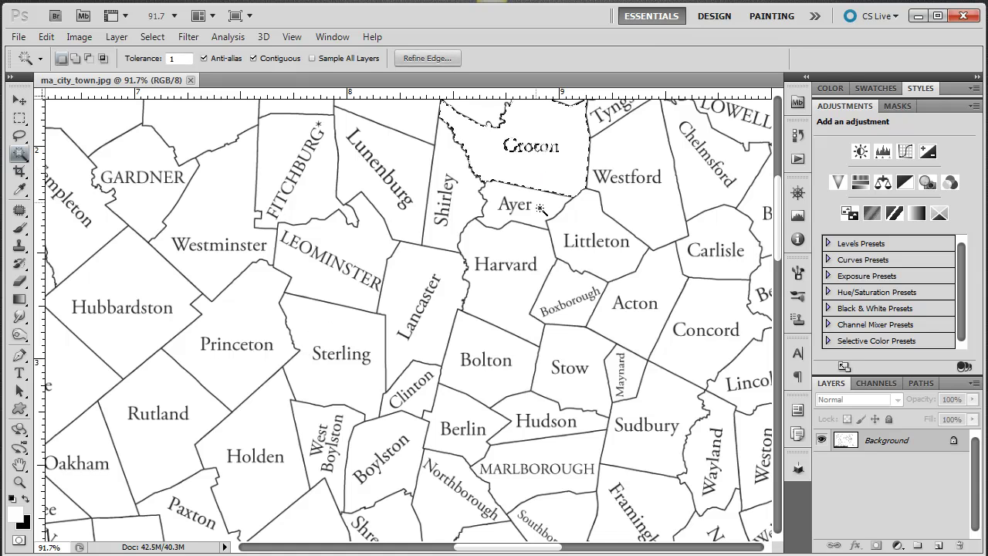
{"action": "scroll", "coordinate": [562, 230], "scroll_direction": "up", "scroll_amount": 3}
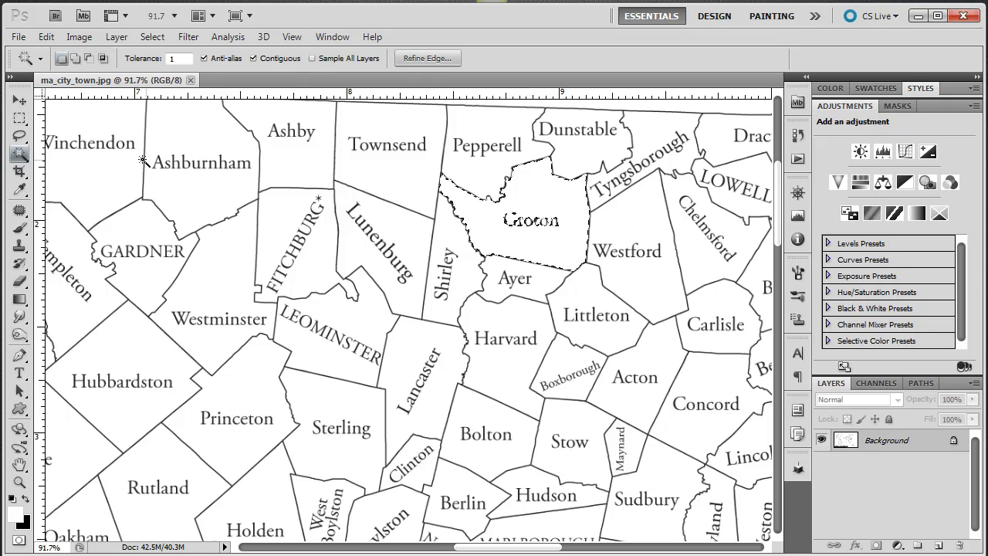
Step: Choose the Lasso tool in Add to selection mode for the Groton label
{"action": "left_click", "coordinate": [19, 137]}
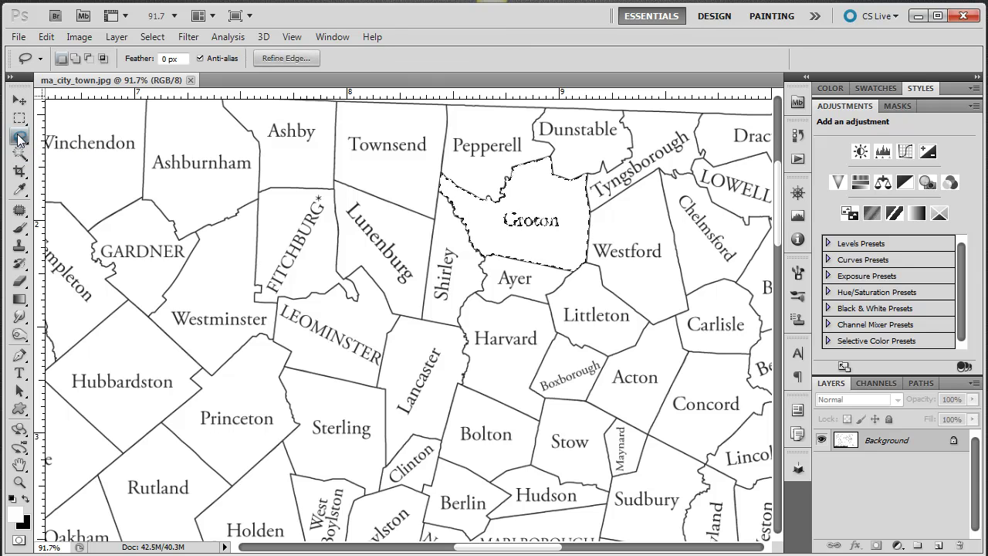
{"action": "left_click", "coordinate": [77, 59]}
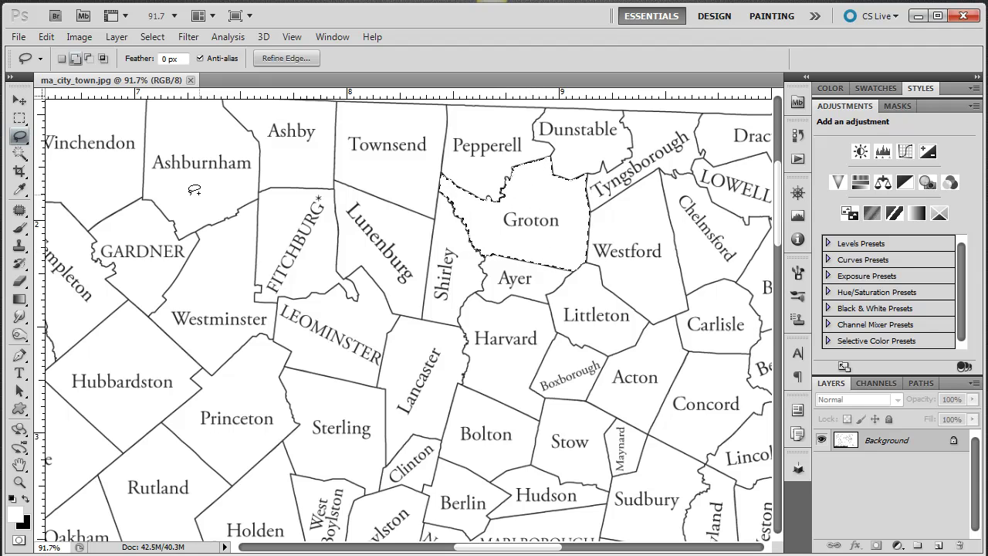
Step: Set up a soft Brush at 81 px size
{"action": "left_click", "coordinate": [20, 232]}
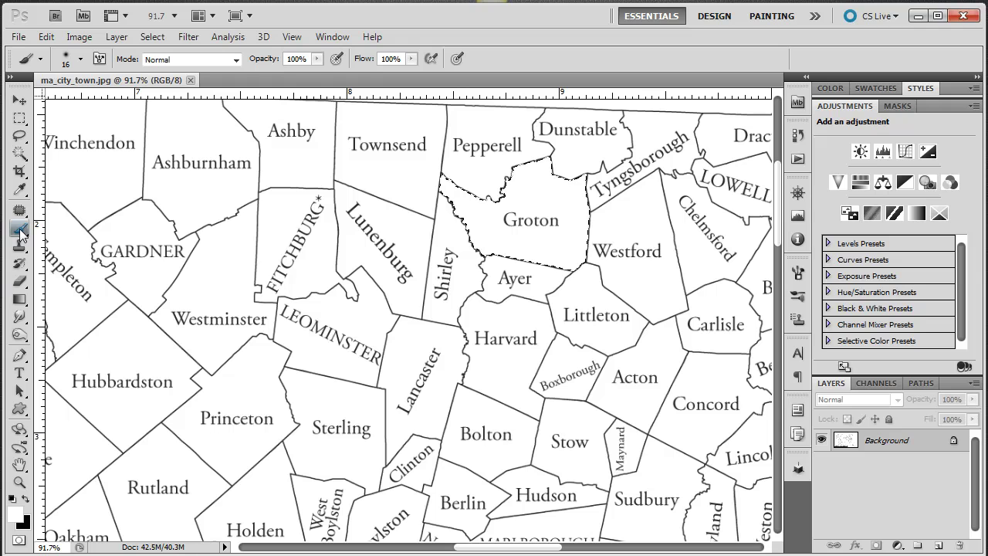
{"action": "left_click", "coordinate": [80, 59]}
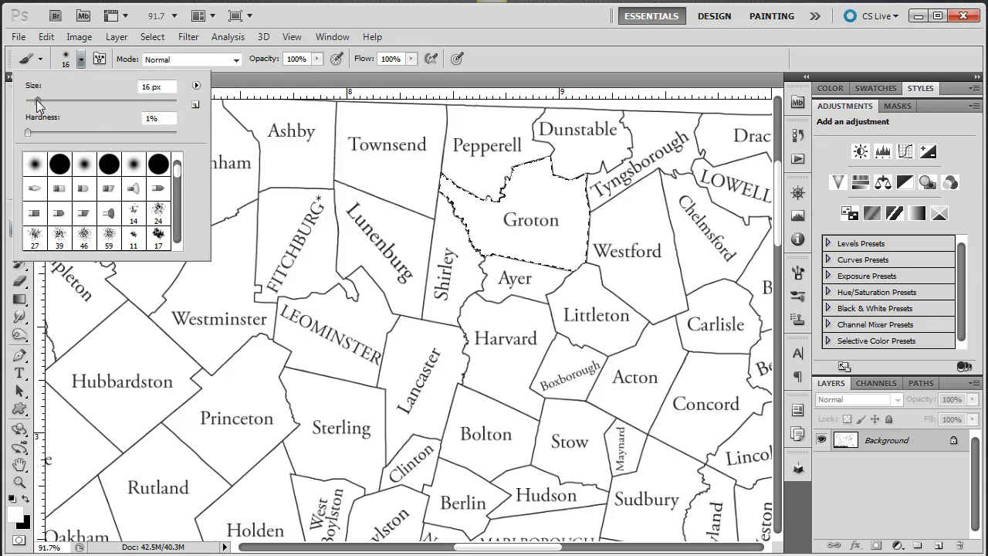
{"action": "left_click_drag", "start_coordinate": [37, 100], "coordinate": [100, 99]}
{"action": "left_click", "coordinate": [143, 101]}
{"action": "left_click", "coordinate": [87, 102]}
{"action": "left_click", "coordinate": [81, 59]}
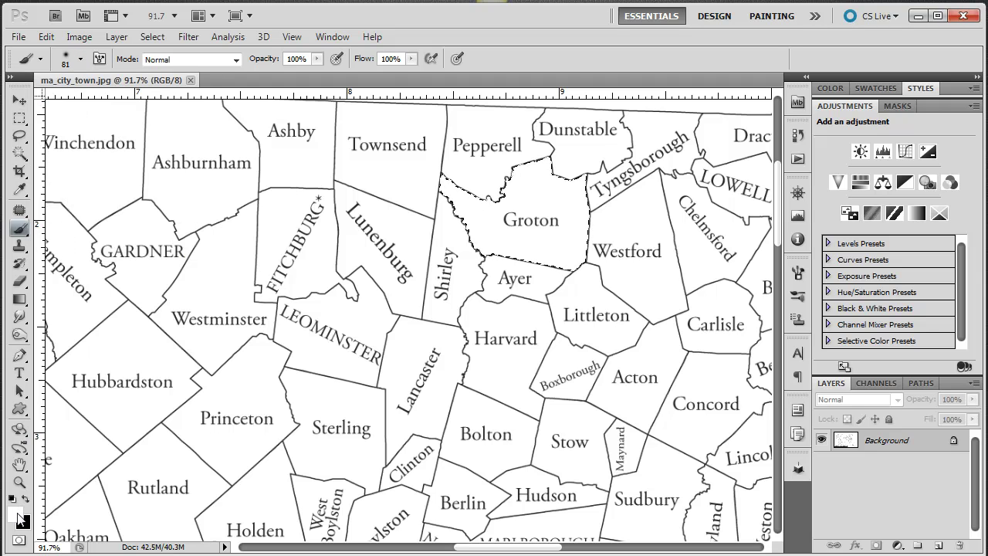
Step: Set the foreground colour to bright green 13f428
{"action": "left_click", "coordinate": [17, 514]}
{"action": "left_click_drag", "start_coordinate": [587, 309], "coordinate": [379, 174]}
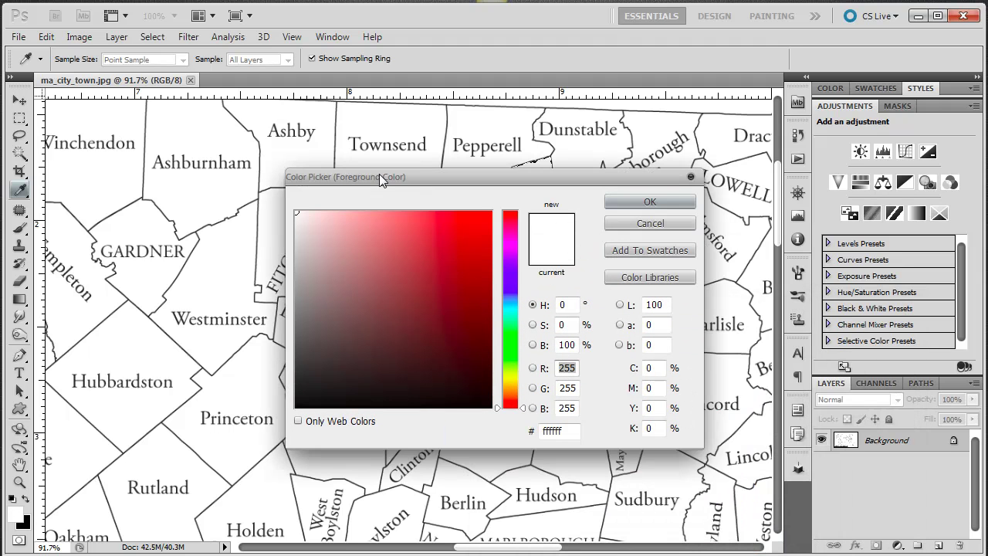
{"action": "mouse_move", "coordinate": [382, 271]}
{"action": "left_mouse_down"}
{"action": "mouse_move", "coordinate": [360, 256]}
{"action": "mouse_move", "coordinate": [302, 280]}
{"action": "mouse_move", "coordinate": [465, 249]}
{"action": "mouse_move", "coordinate": [461, 229]}
{"action": "mouse_move", "coordinate": [476, 220]}
{"action": "left_mouse_up"}
{"action": "left_click", "coordinate": [515, 333]}
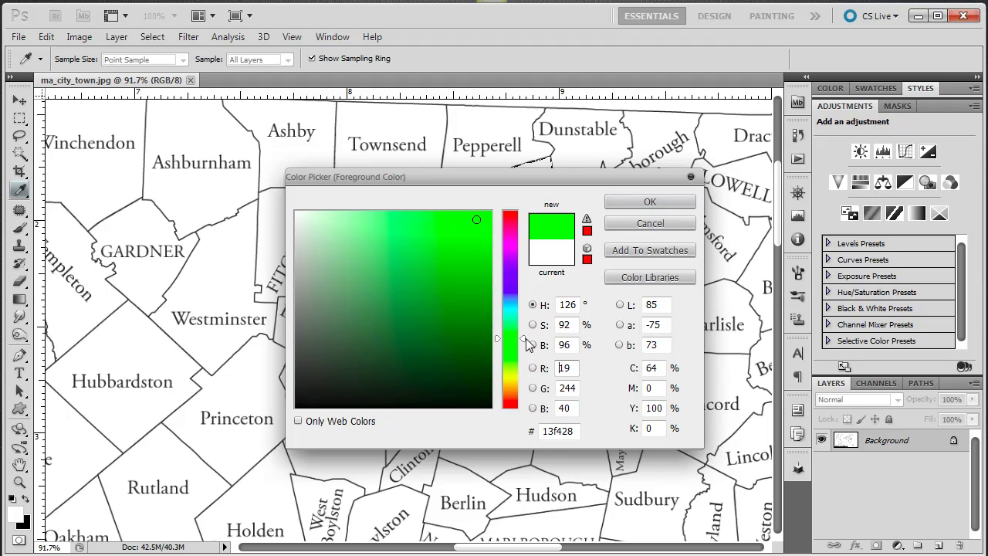
{"action": "left_click", "coordinate": [650, 202]}
{"action": "key", "text": "b"}
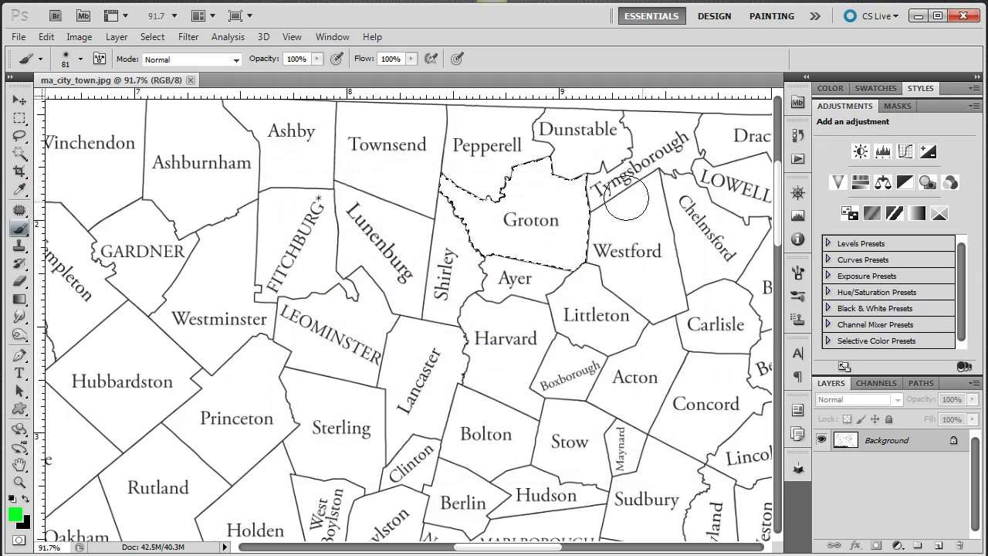
{"action": "mouse_move", "coordinate": [530, 221]}
{"action": "left_mouse_down"}
{"action": "mouse_move", "coordinate": [440, 208]}
{"action": "mouse_move", "coordinate": [457, 189]}
{"action": "mouse_move", "coordinate": [411, 187]}
{"action": "left_mouse_up"}
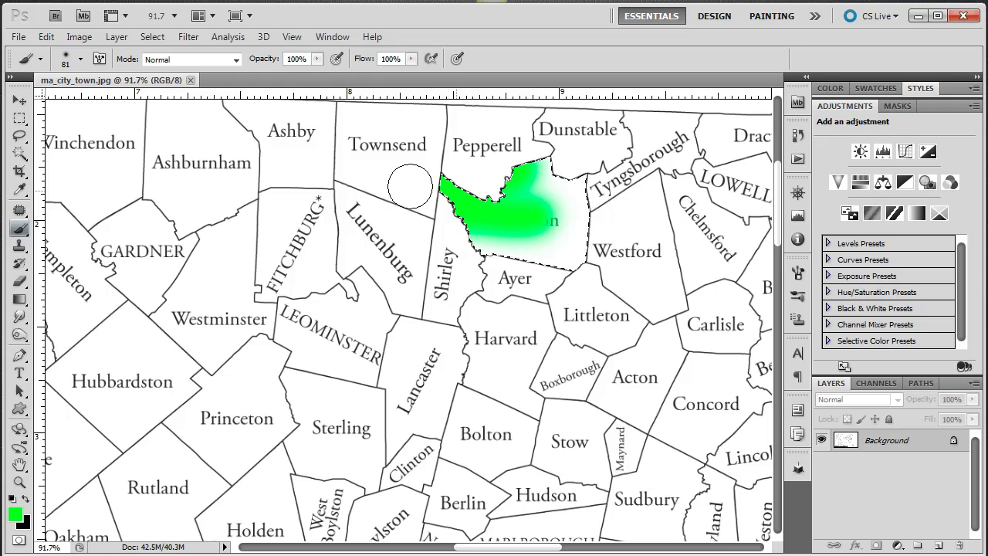
{"action": "mouse_move", "coordinate": [360, 216]}
{"action": "left_mouse_down"}
{"action": "mouse_move", "coordinate": [481, 218]}
{"action": "mouse_move", "coordinate": [548, 198]}
{"action": "mouse_move", "coordinate": [425, 251]}
{"action": "mouse_move", "coordinate": [661, 235]}
{"action": "mouse_move", "coordinate": [411, 284]}
{"action": "mouse_move", "coordinate": [554, 249]}
{"action": "left_mouse_up"}
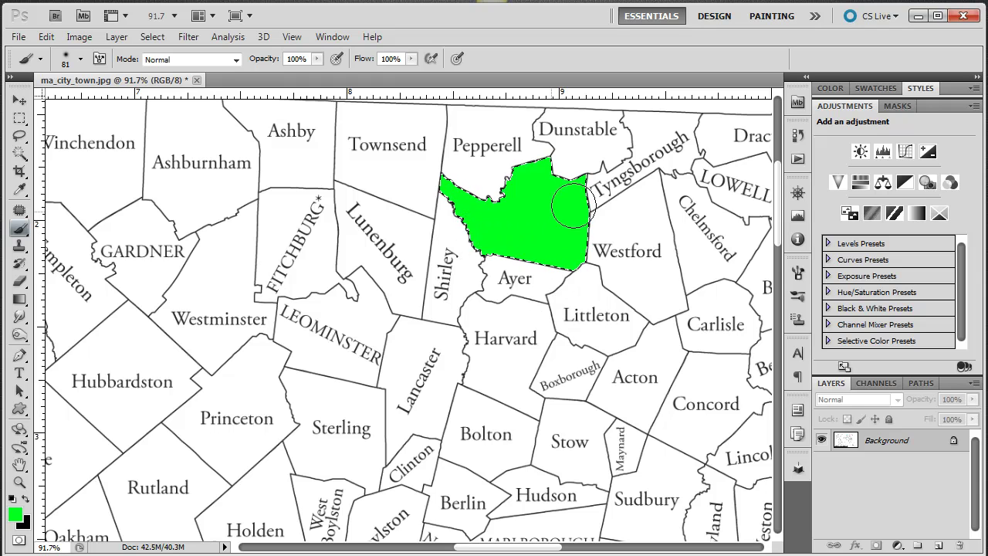
{"action": "left_click", "coordinate": [46, 37]}
{"action": "left_click", "coordinate": [62, 53]}
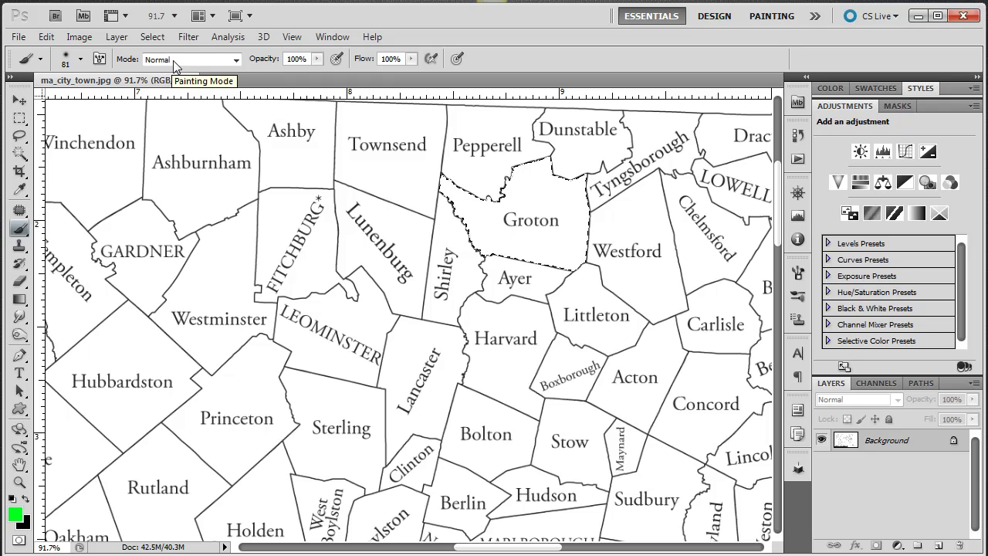
Step: Paint the Groton selection green in Multiply mode, then deselect
{"action": "left_click", "coordinate": [173, 60]}
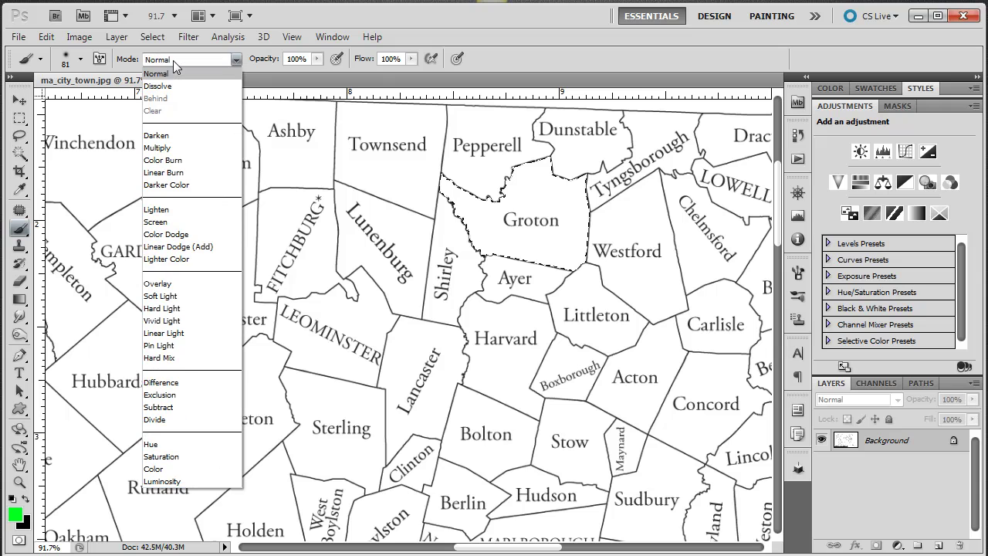
{"action": "left_click", "coordinate": [170, 147]}
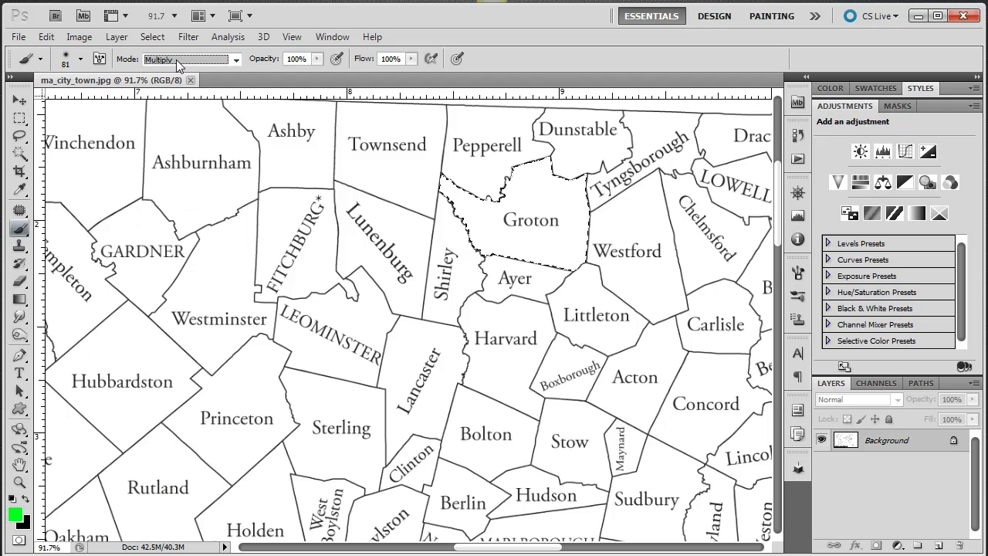
{"action": "left_click_drag", "start_coordinate": [529, 221], "coordinate": [478, 210]}
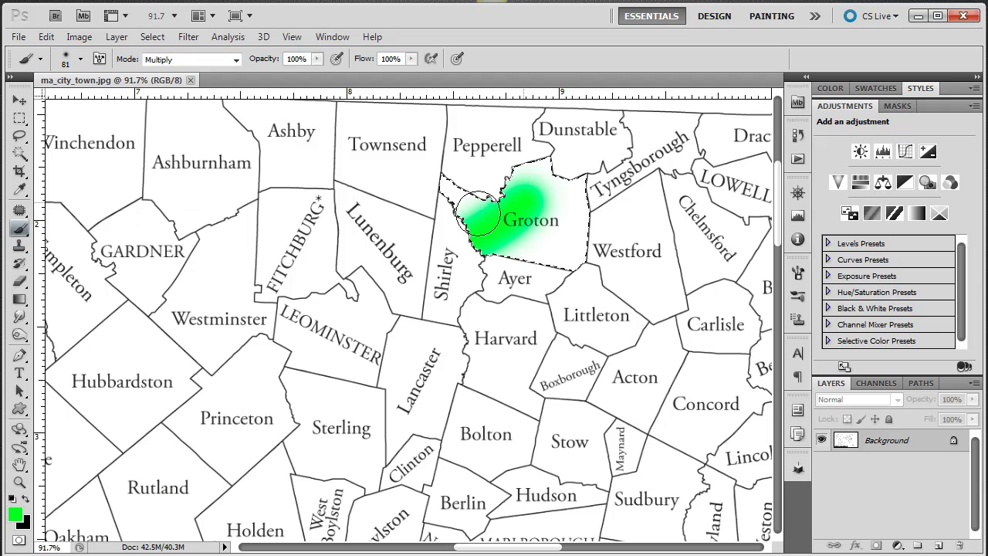
{"action": "left_click_drag", "start_coordinate": [456, 269], "coordinate": [507, 247]}
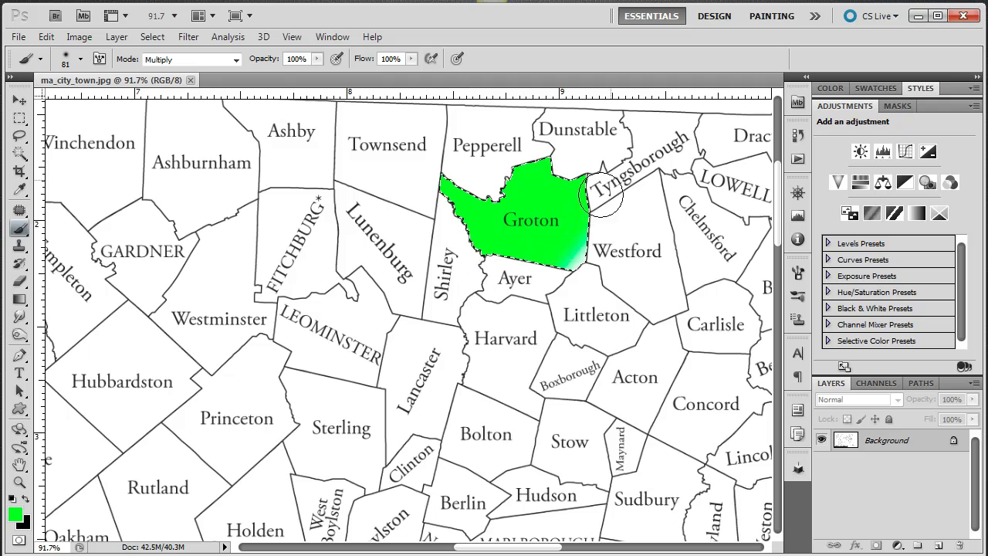
{"action": "mouse_move", "coordinate": [602, 196]}
{"action": "left_mouse_down"}
{"action": "mouse_move", "coordinate": [604, 224]}
{"action": "mouse_move", "coordinate": [555, 299]}
{"action": "mouse_move", "coordinate": [522, 243]}
{"action": "left_mouse_up"}
{"action": "left_click_drag", "start_coordinate": [485, 178], "coordinate": [514, 303]}
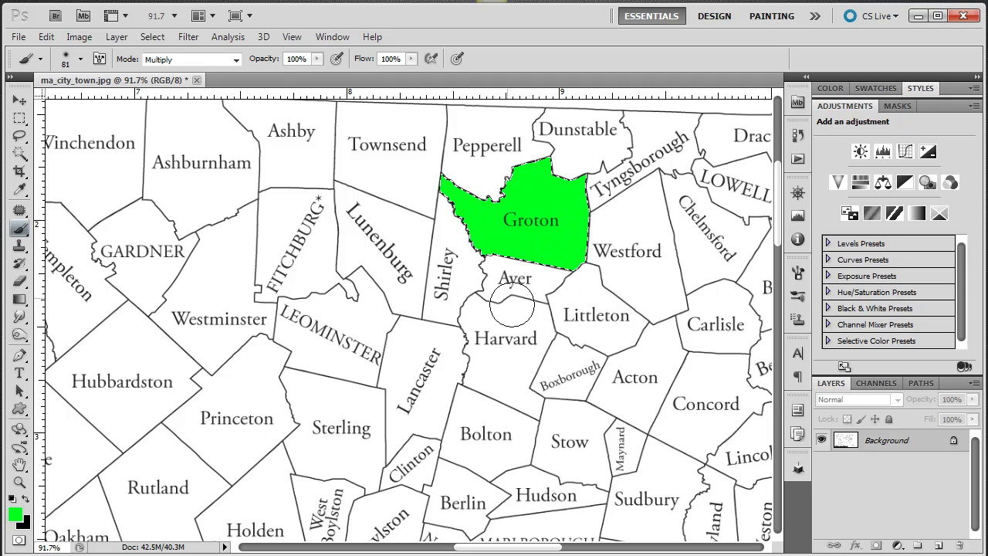
{"action": "left_click", "coordinate": [152, 37]}
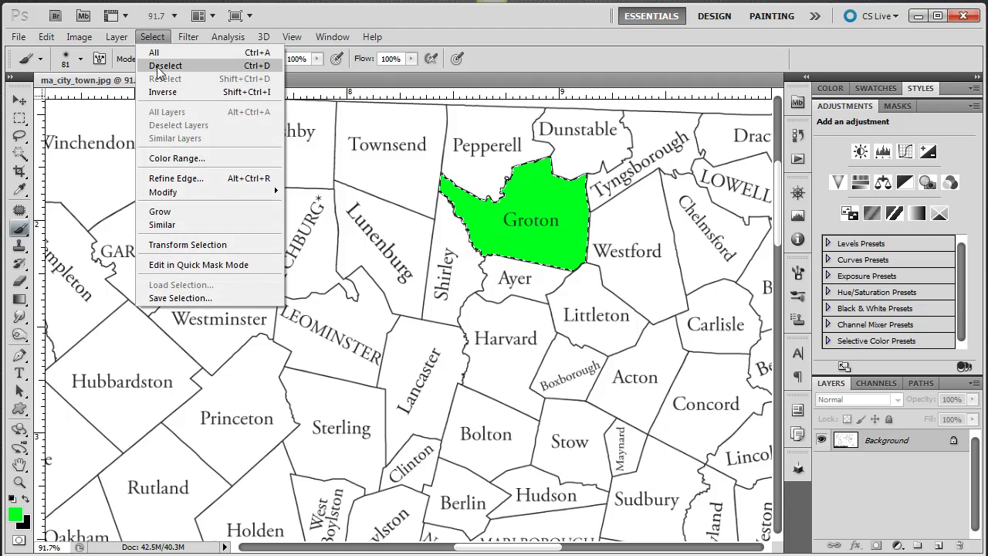
{"action": "left_click", "coordinate": [158, 66]}
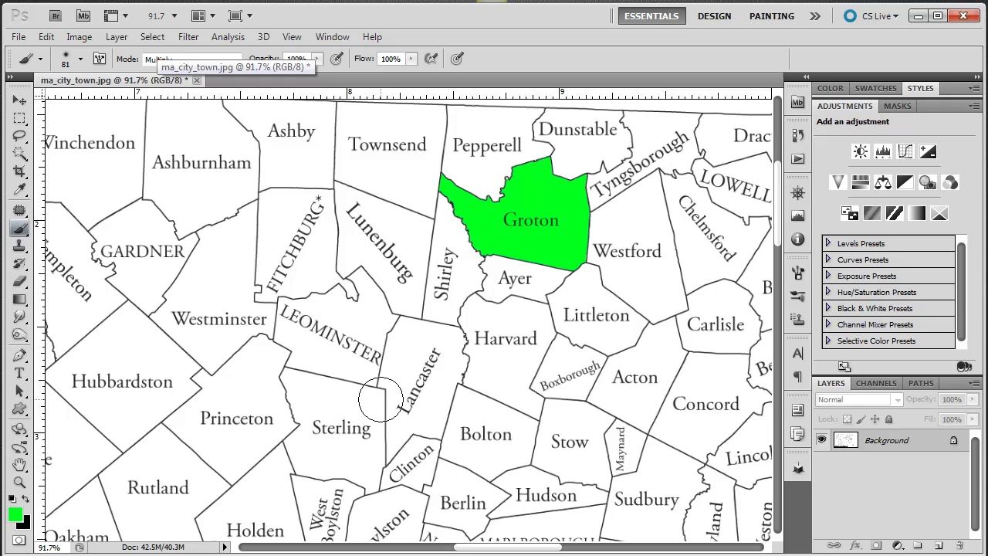
Step: Magic Wand-select Lancaster, then add Sterling and Bolton to the selection
{"action": "left_click", "coordinate": [20, 154]}
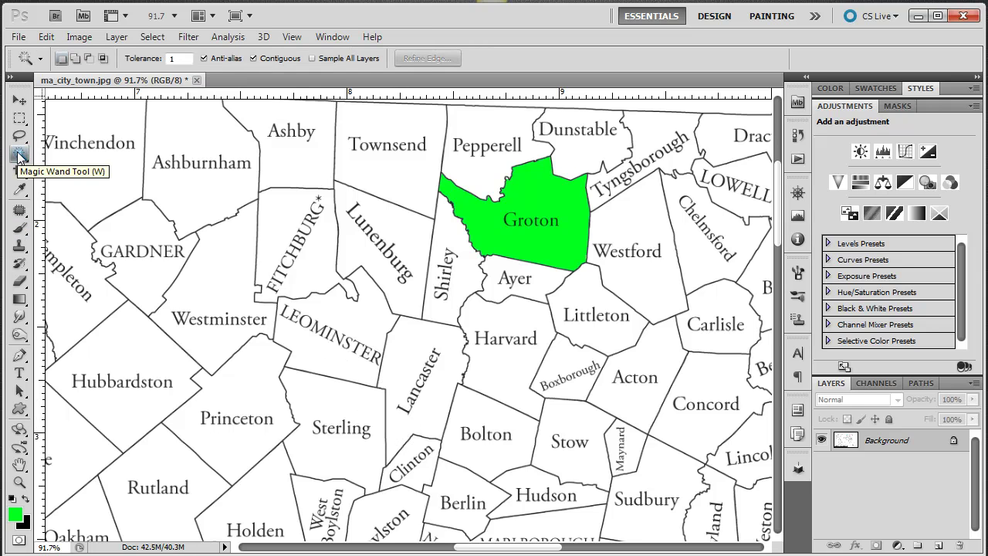
{"action": "scroll", "coordinate": [298, 243], "scroll_direction": "down", "scroll_amount": 2}
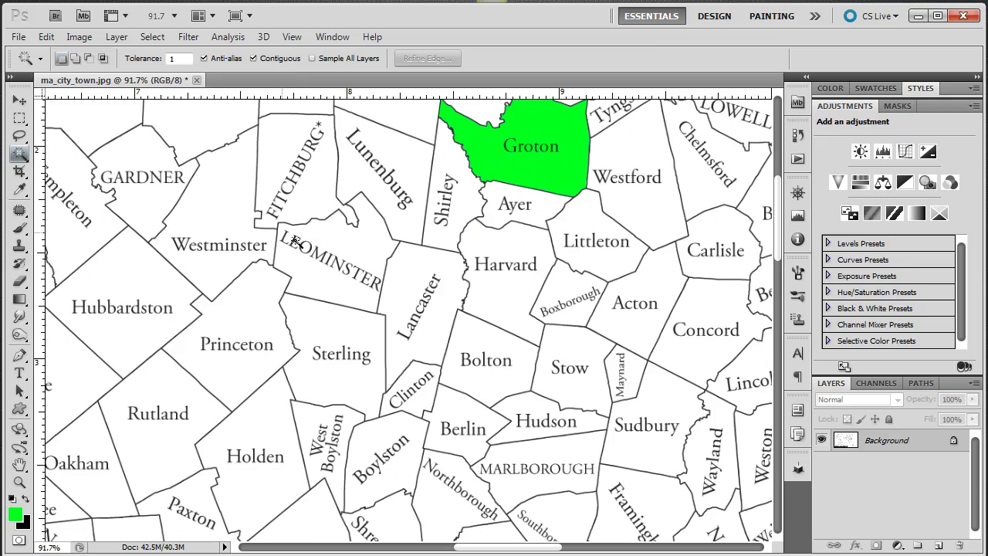
{"action": "left_click", "coordinate": [413, 276]}
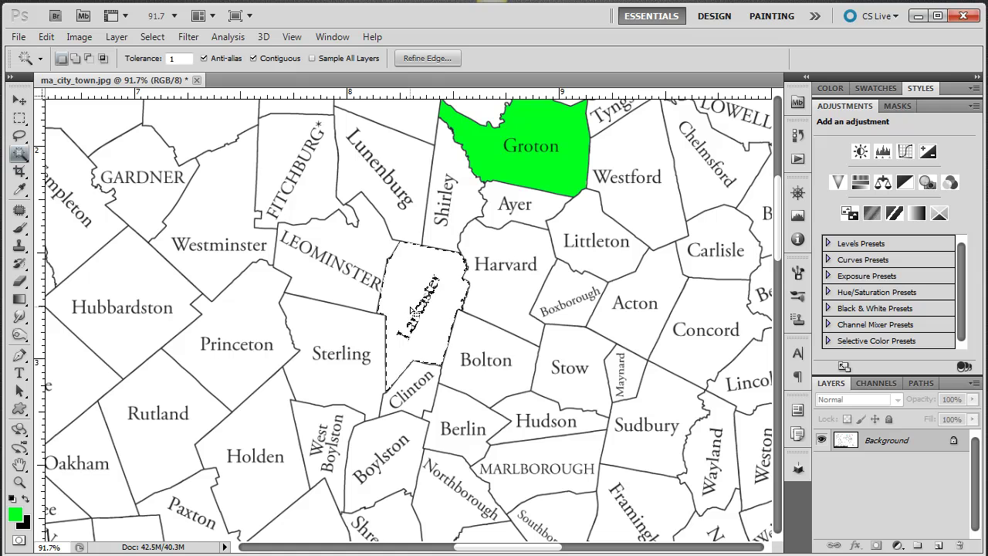
{"action": "left_click", "coordinate": [76, 59]}
{"action": "left_click", "coordinate": [339, 325]}
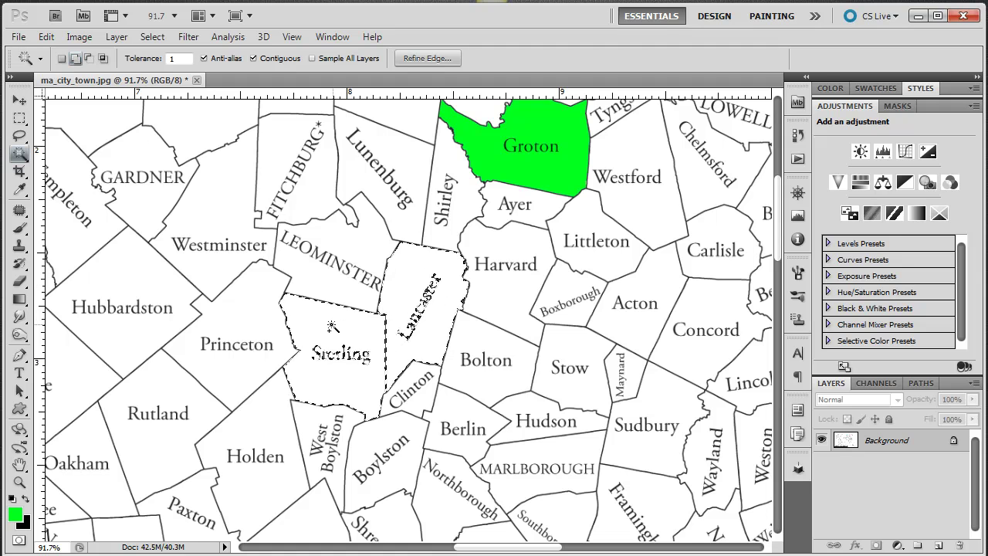
{"action": "left_click", "coordinate": [482, 353]}
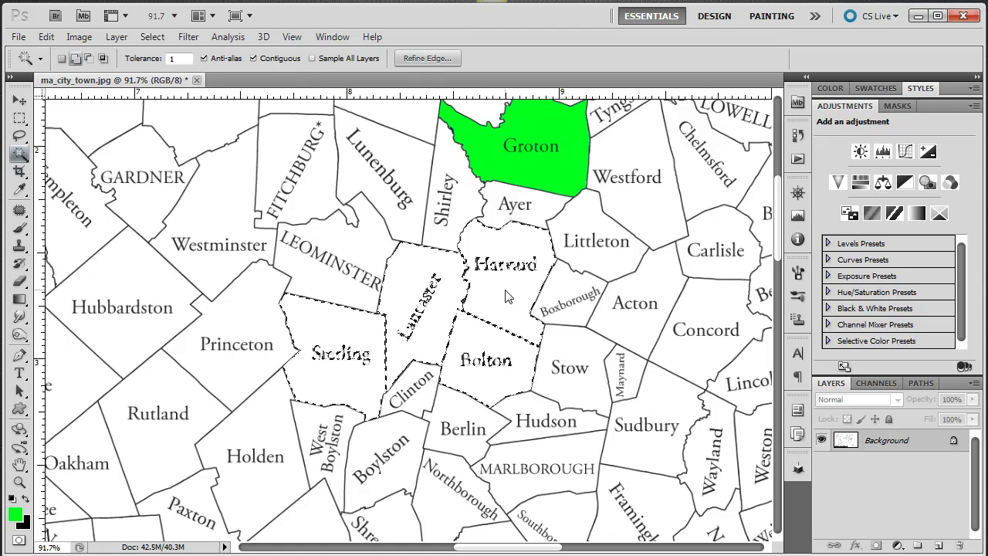
Step: Lasso the Lancaster label lettering into the selection
{"action": "left_click", "coordinate": [20, 138]}
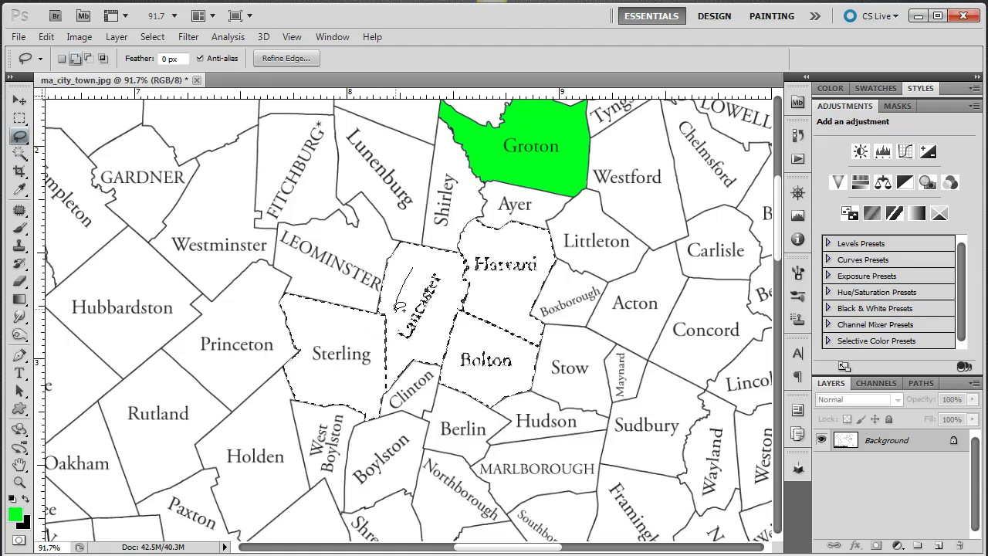
{"action": "left_click_drag", "start_coordinate": [396, 308], "coordinate": [394, 332]}
{"action": "left_click_drag", "start_coordinate": [449, 260], "coordinate": [454, 257]}
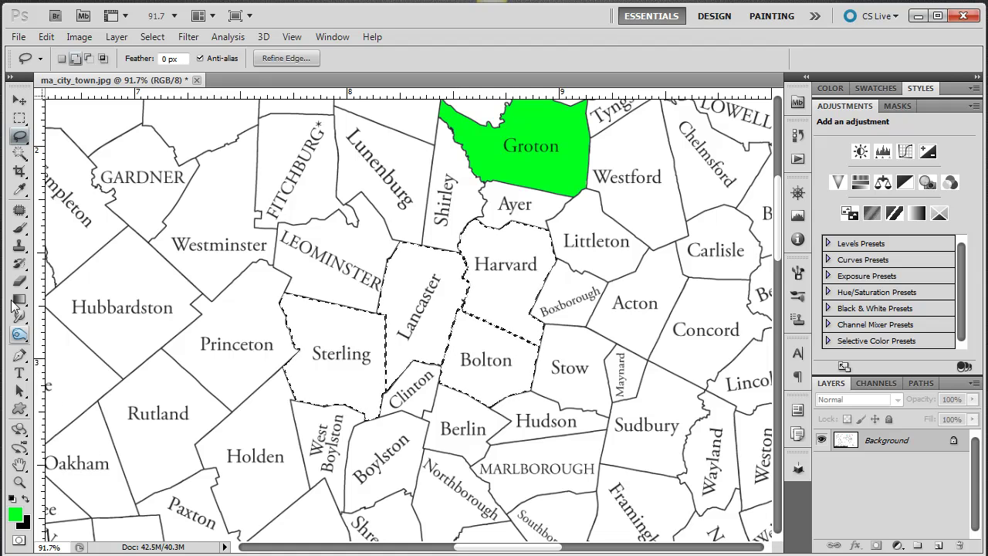
Step: With the Brush, change the foreground colour to cyan 13d7f4
{"action": "left_click", "coordinate": [20, 231]}
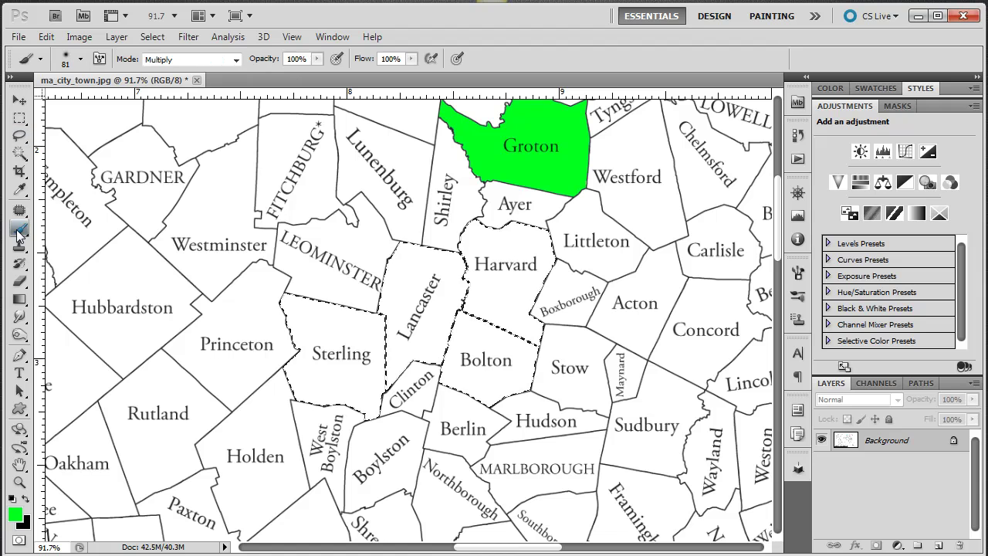
{"action": "left_click", "coordinate": [15, 514]}
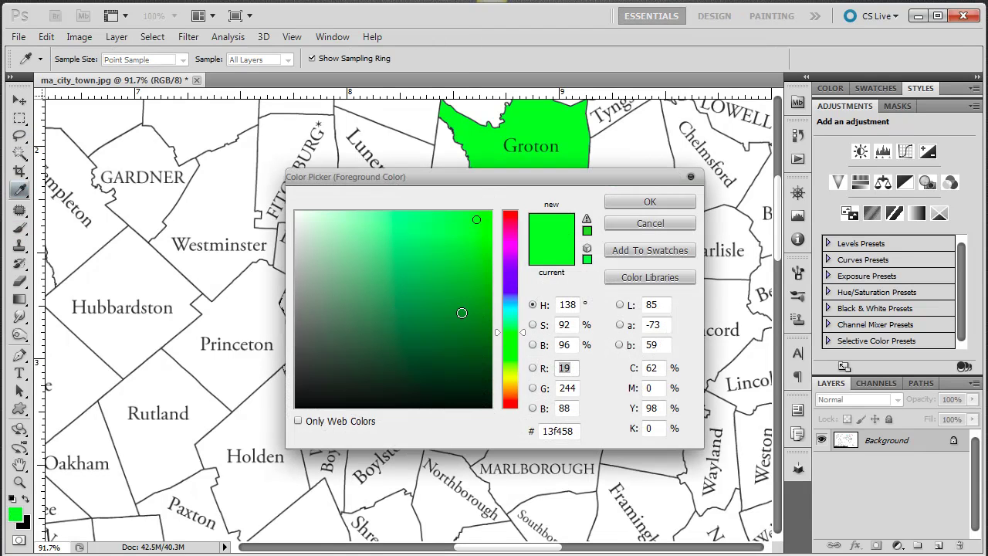
{"action": "left_click_drag", "start_coordinate": [522, 332], "coordinate": [527, 308]}
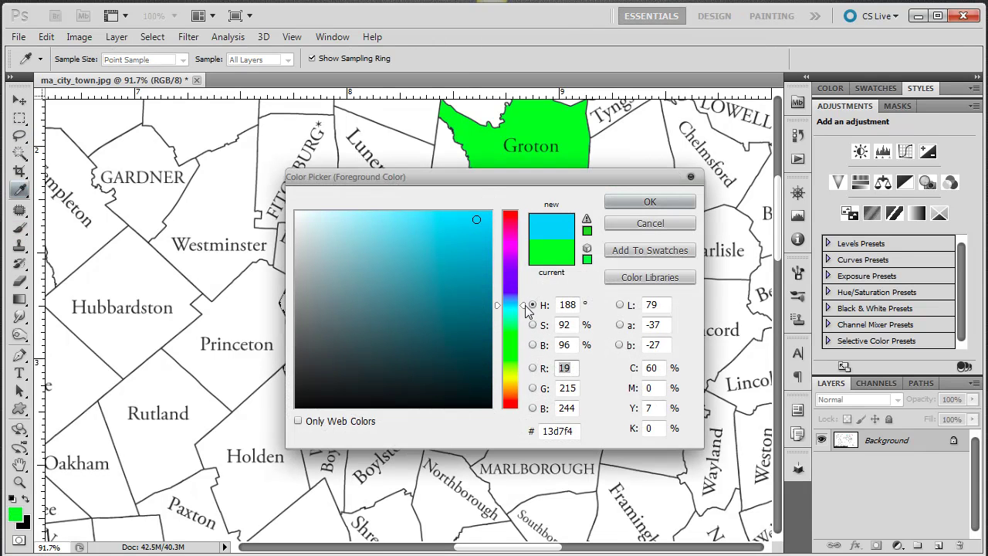
{"action": "left_click", "coordinate": [655, 204]}
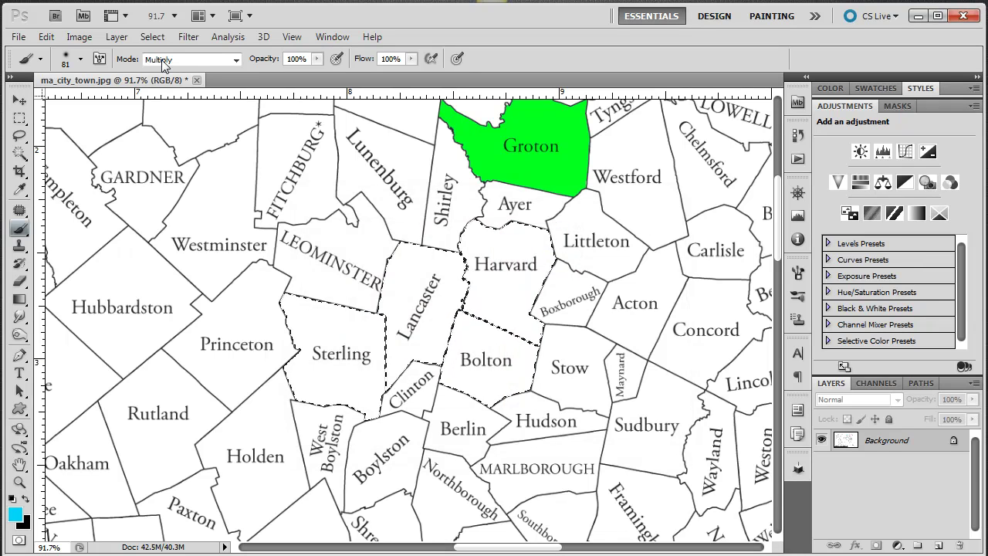
Step: Paint cyan over Sterling, Lancaster, Harvard and Bolton
{"action": "left_click_drag", "start_coordinate": [287, 310], "coordinate": [444, 250]}
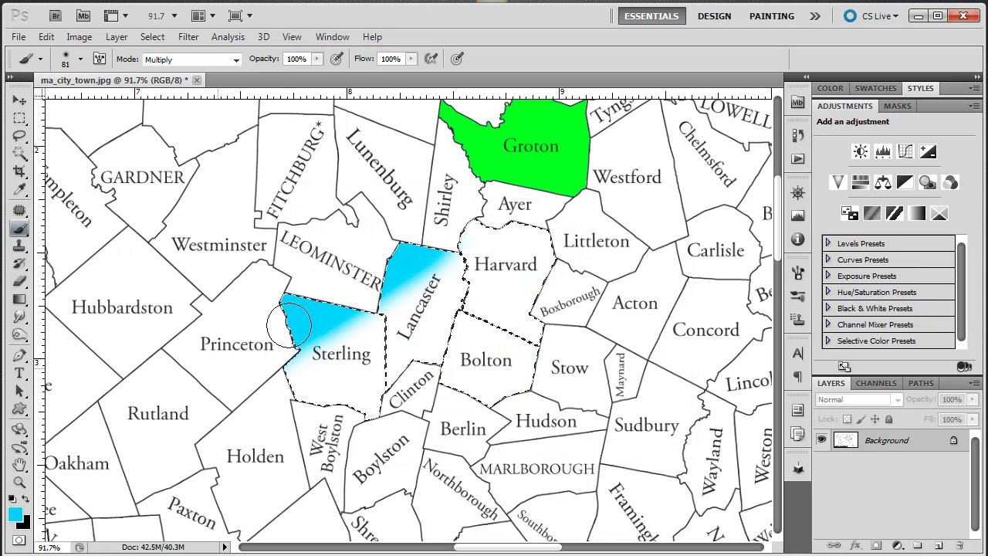
{"action": "mouse_move", "coordinate": [289, 324]}
{"action": "left_mouse_down"}
{"action": "mouse_move", "coordinate": [495, 254]}
{"action": "mouse_move", "coordinate": [382, 356]}
{"action": "mouse_move", "coordinate": [287, 421]}
{"action": "left_mouse_up"}
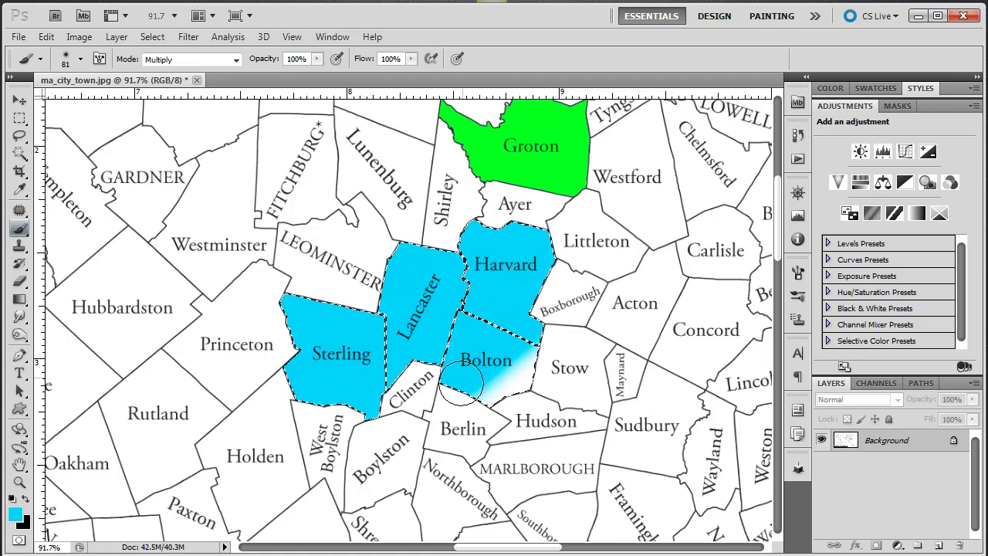
{"action": "left_click_drag", "start_coordinate": [461, 383], "coordinate": [496, 421]}
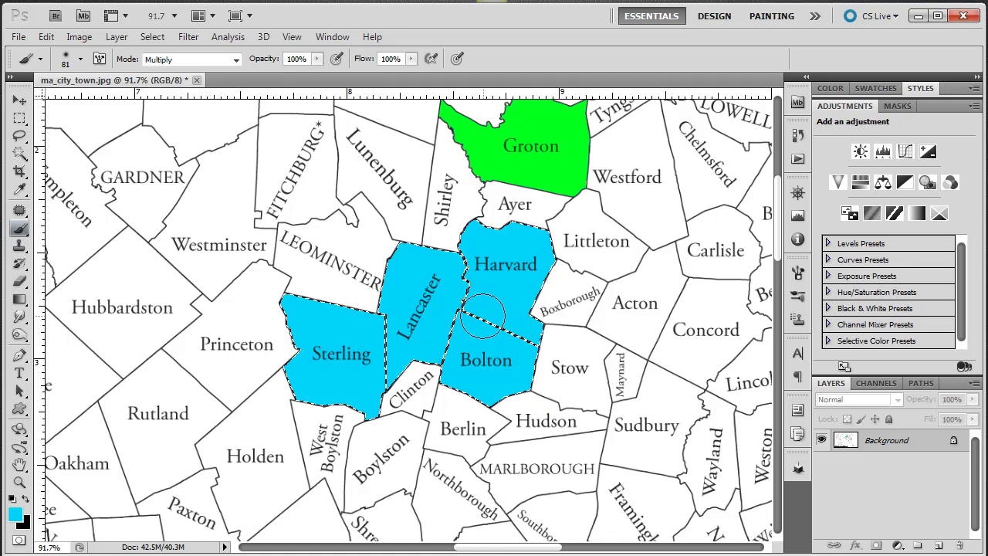
{"action": "left_click", "coordinate": [154, 37]}
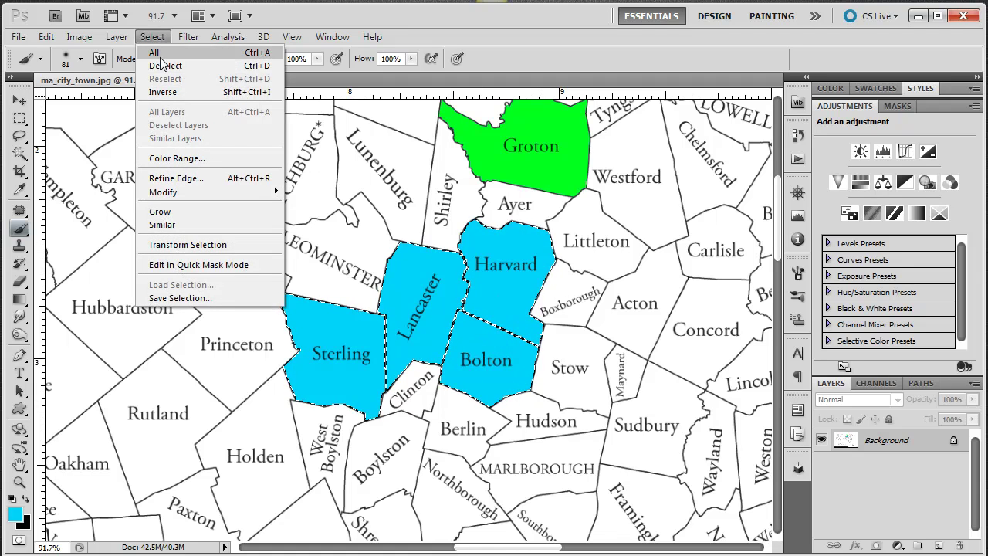